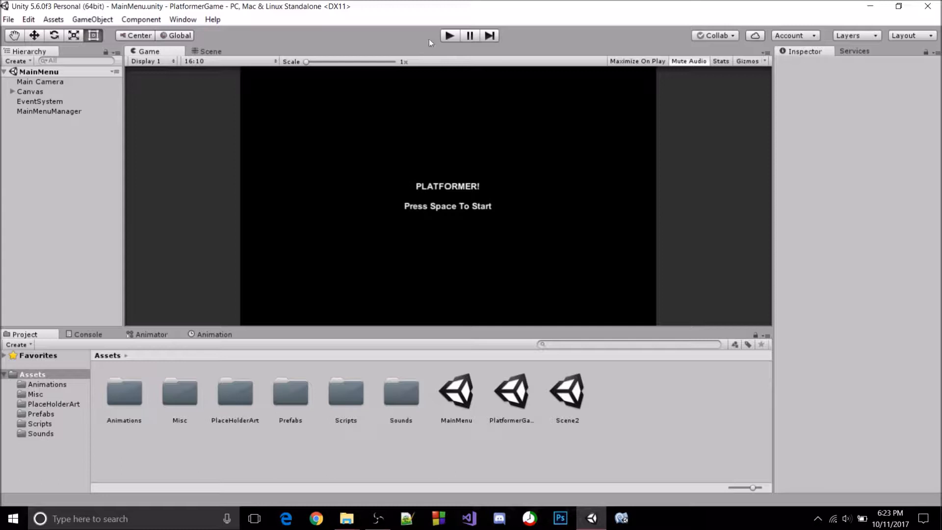
Run the finished PlatformerGame project, start it from the main menu and play the first level through to the exit
left_click(449, 36)
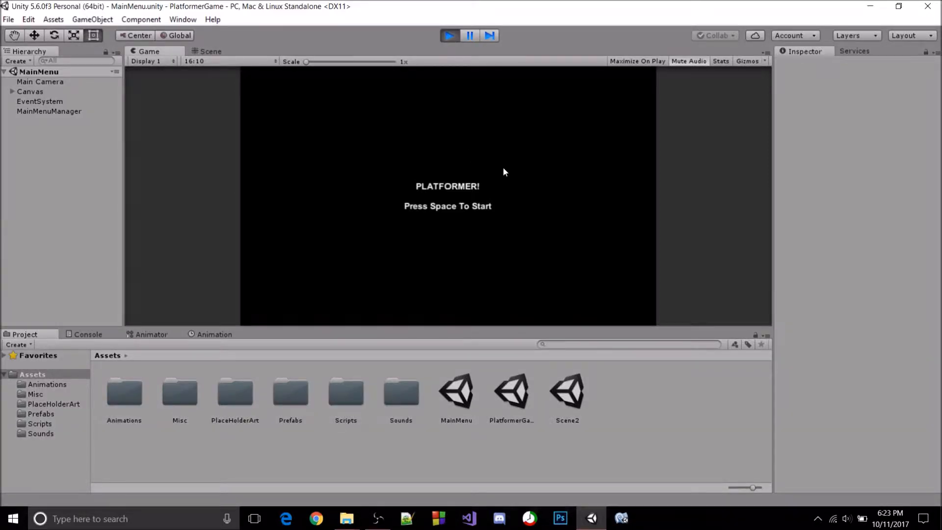
key("space")
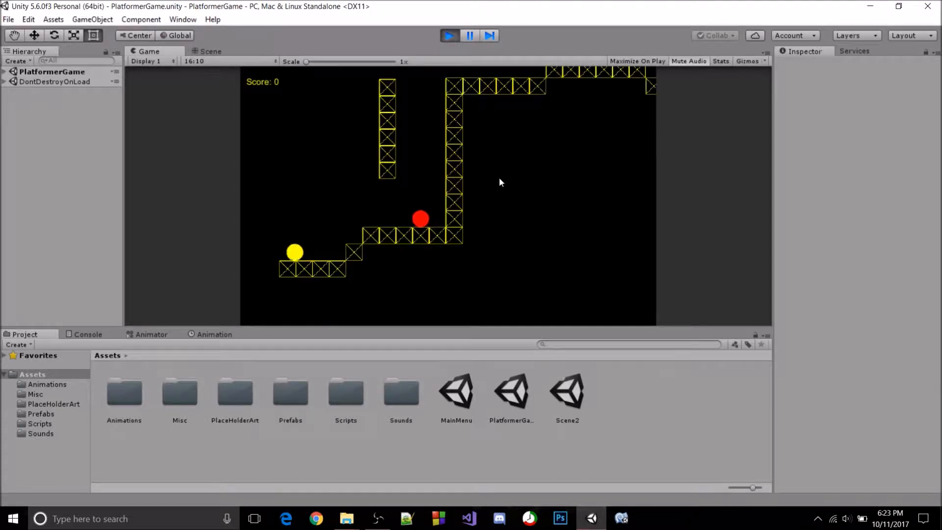
key("Right")
key("Left")
key("Right")
key("Left")
key("Right")
key("space")
key("Right")
key("Left")
key("space")
key("space")
key("Right")
key("Left")
key("space")
key("Right")
key("Left")
key("Right")
key("space")
key("Right")
key("space")
key("Left")
key("Right")
key("space")
key("Left")
key("space")
key("Right")
key("space")
key("Left")
key("space")
key("Right")
key("space")
key("Right")
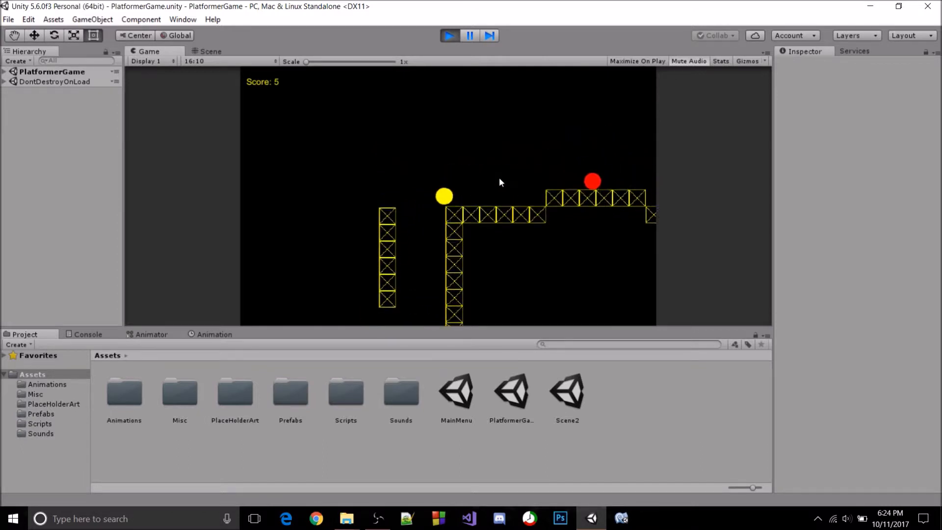
key("Right")
key("space")
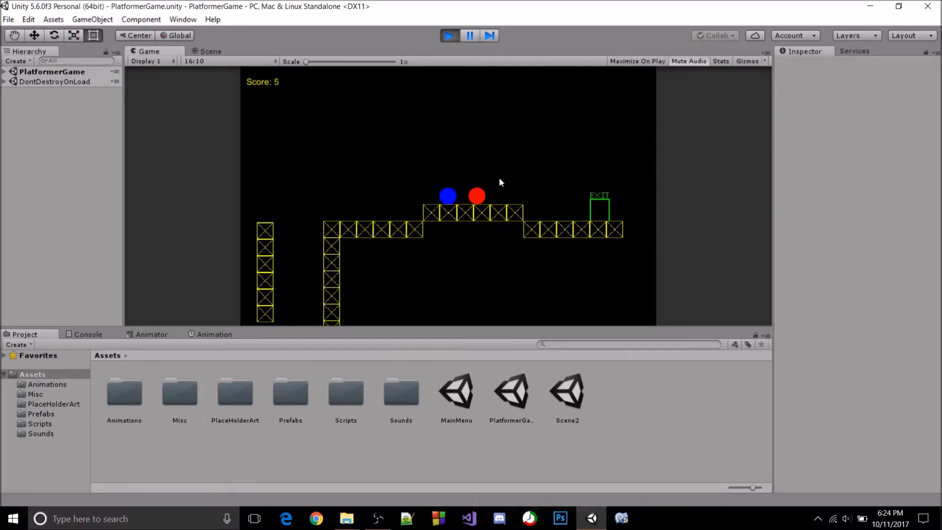
key("space")
key("Right")
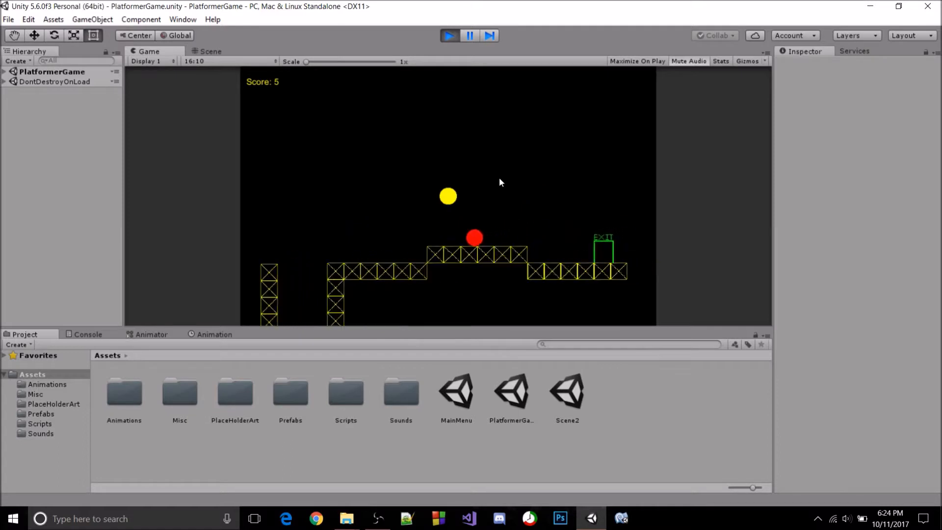
key("Right")
key("Right")
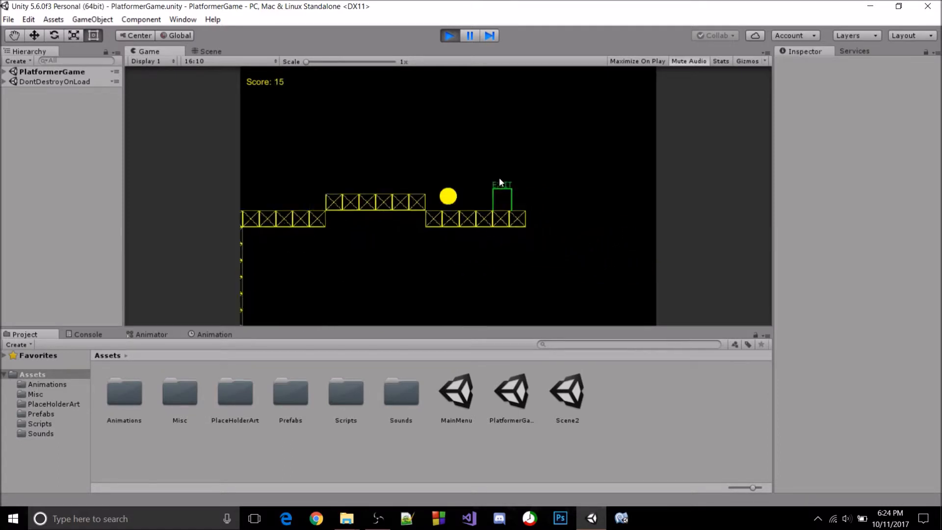
key("Right")
key("Right")
Play the second level, Scene2, past both red enemies to the exit and stop the game
key("space")
key("space")
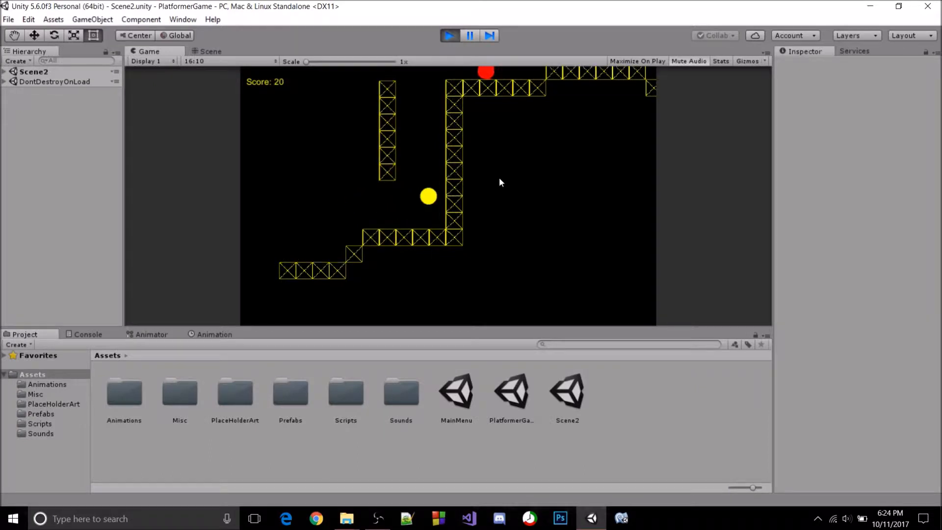
key("Left")
key("space")
key("Right")
key("space")
key("Left")
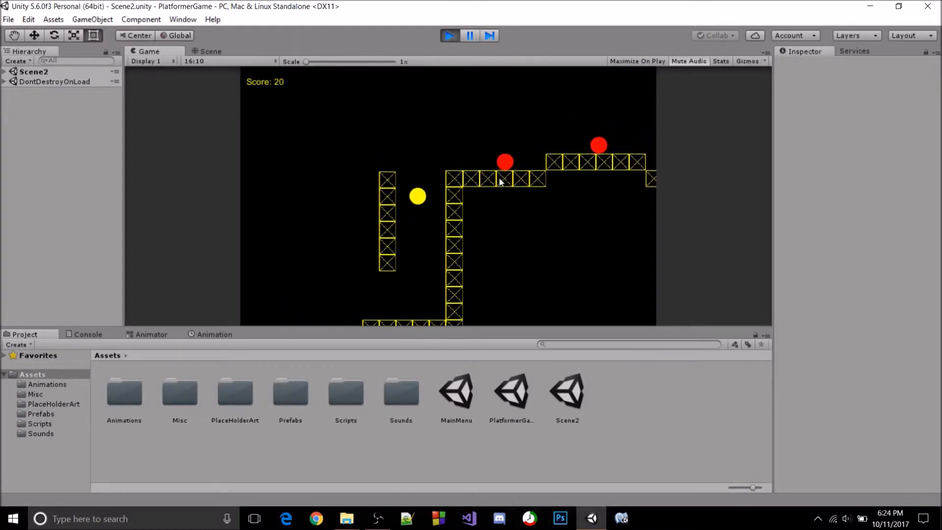
key("space")
key("Right")
key("space")
key("Right")
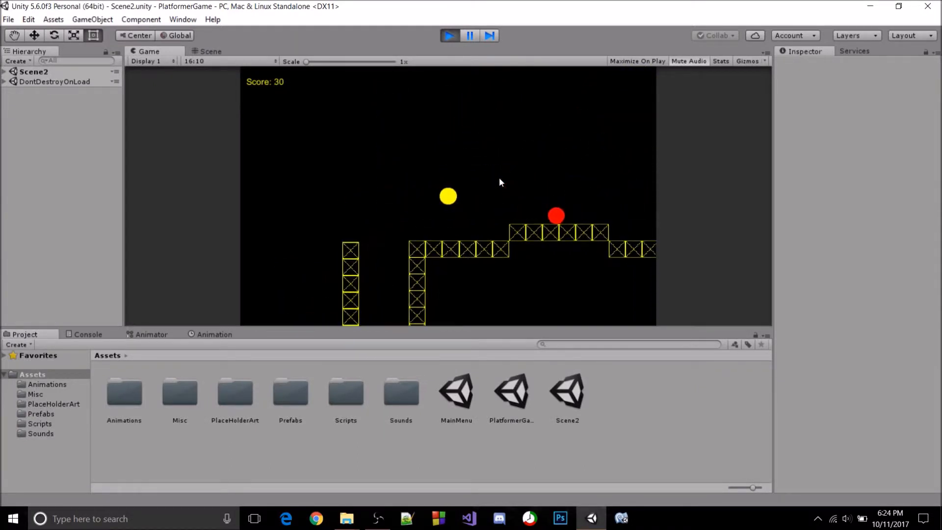
key("space")
key("Right")
key("Right")
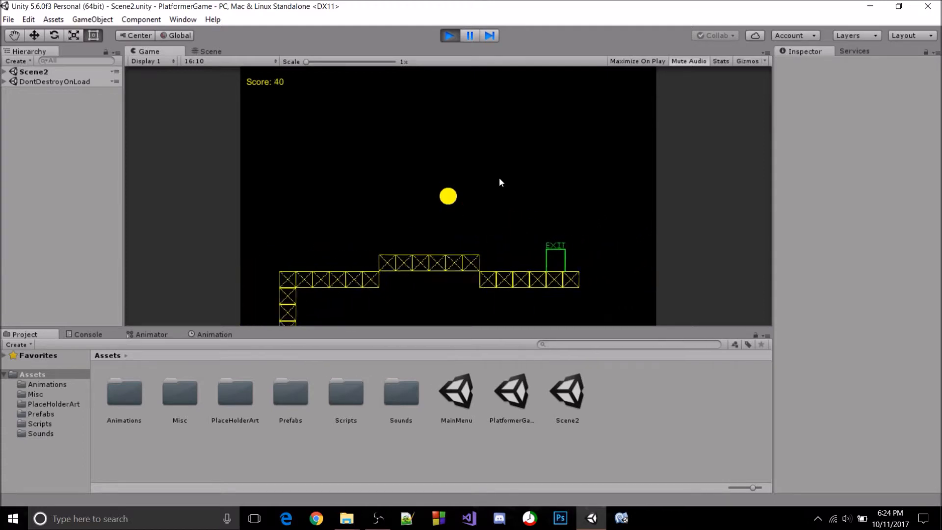
key("Right")
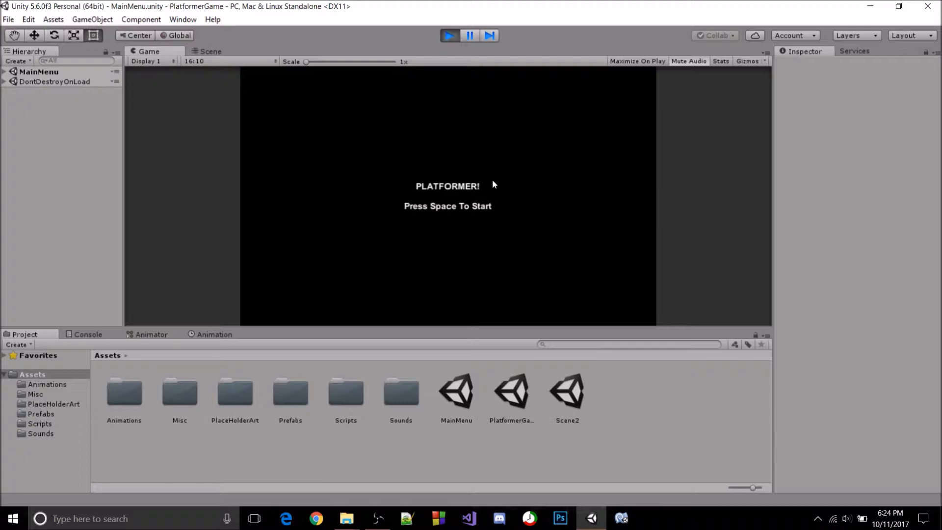
left_click(447, 39)
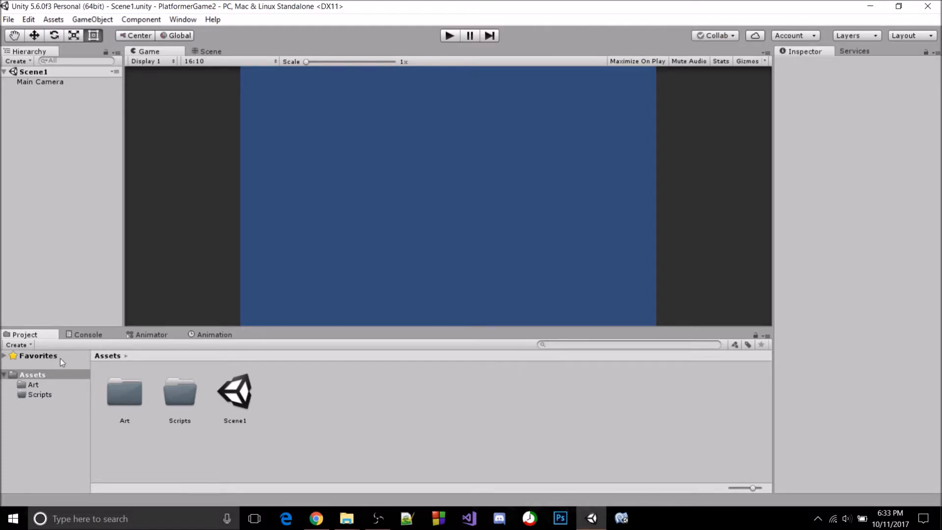
Add the Ground sprite from the Art folder to Scene1 as a game object and check its assigned sprite
left_click(66, 385)
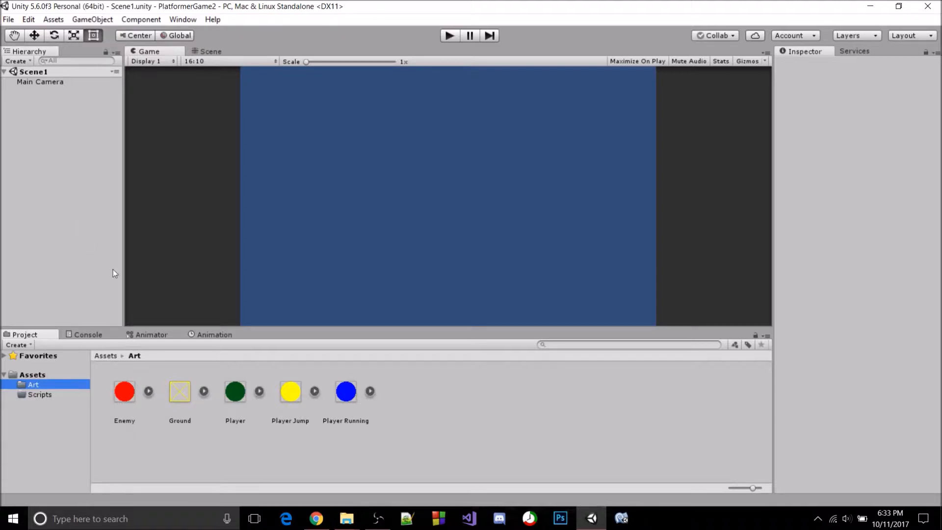
left_click_drag(175, 396, 78, 205)
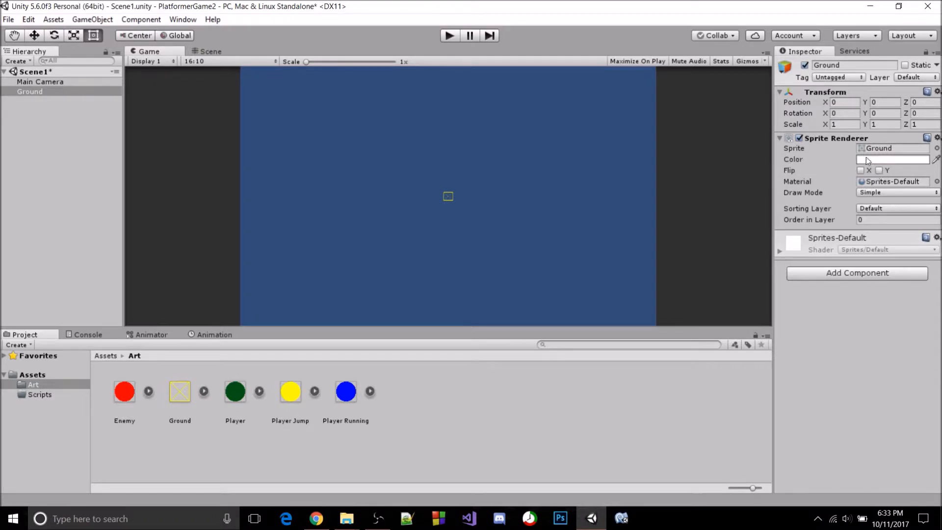
left_click(937, 148)
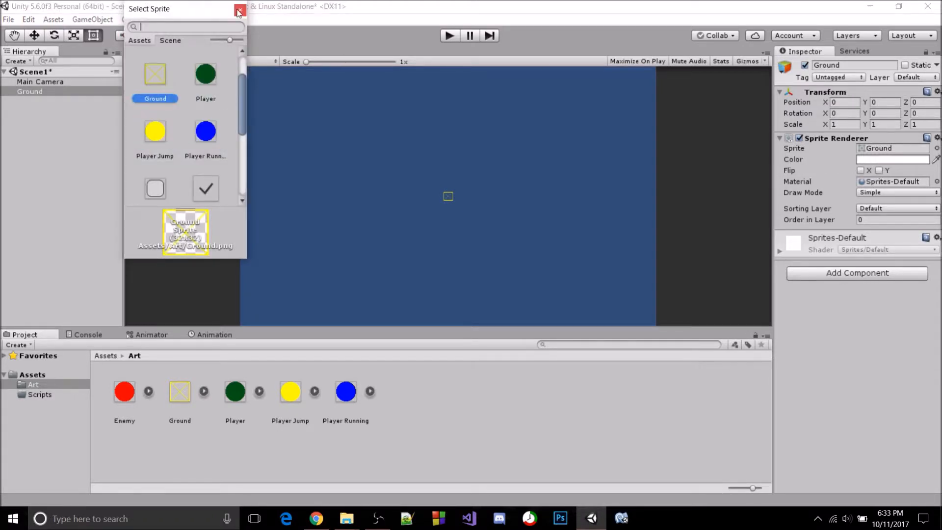
left_click(240, 11)
Set the Ground object's scale to 2 on both X and Y
left_click(840, 124)
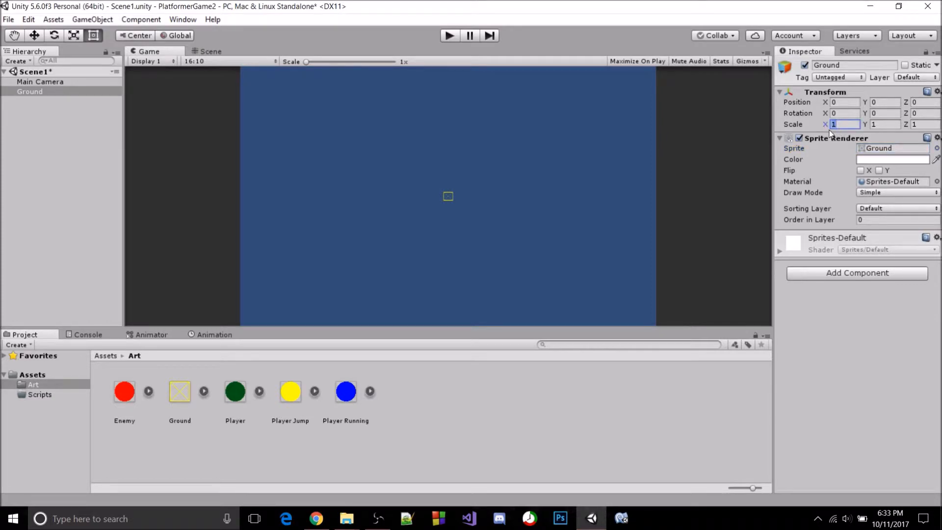
left_click(472, 198)
scroll(472, 198, "up", 2)
scroll(472, 198, "up", 1)
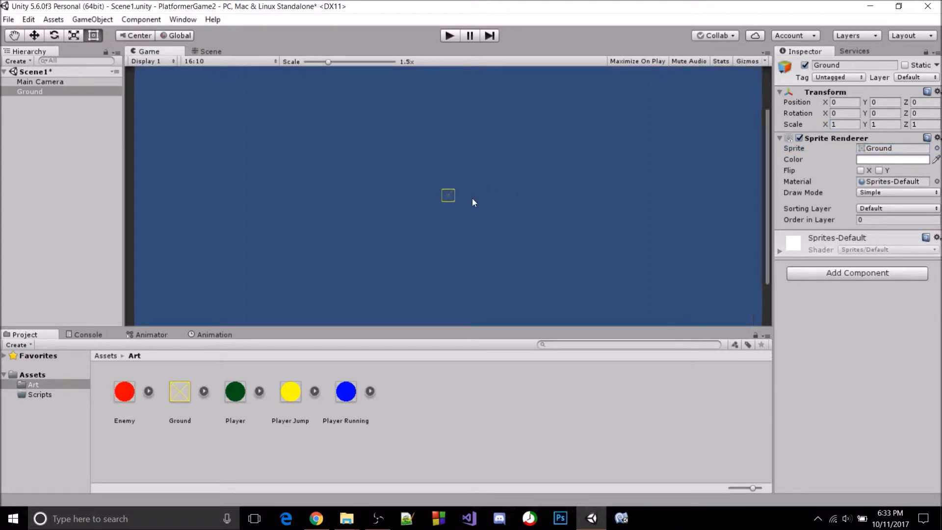
scroll(472, 198, "down", 3)
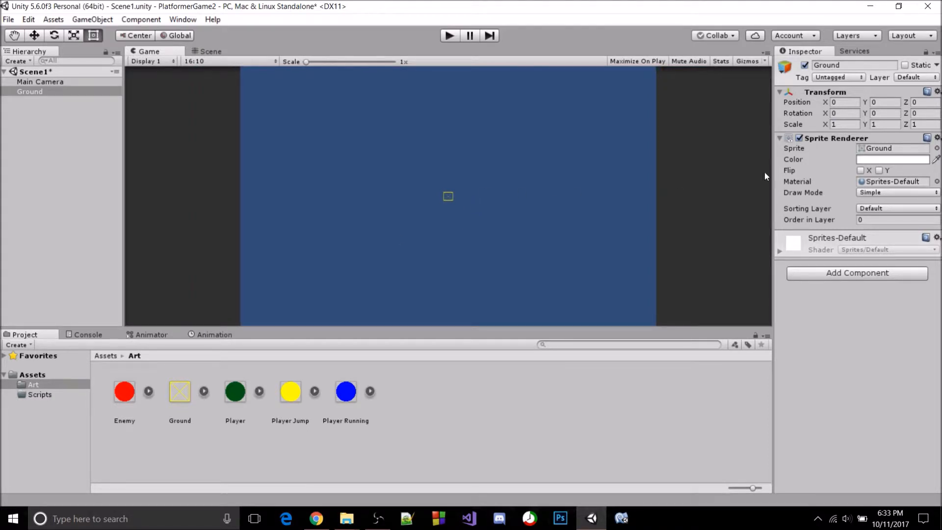
left_click(845, 124)
type("2")
key("Tab")
type("2")
In the Scene view, move the Ground block to about X -5.42, Y -2.56 and save the scene
left_click(208, 52)
scroll(361, 273, "down", 2)
scroll(385, 251, "down", 1)
key("w")
scroll(486, 227, "down", 1)
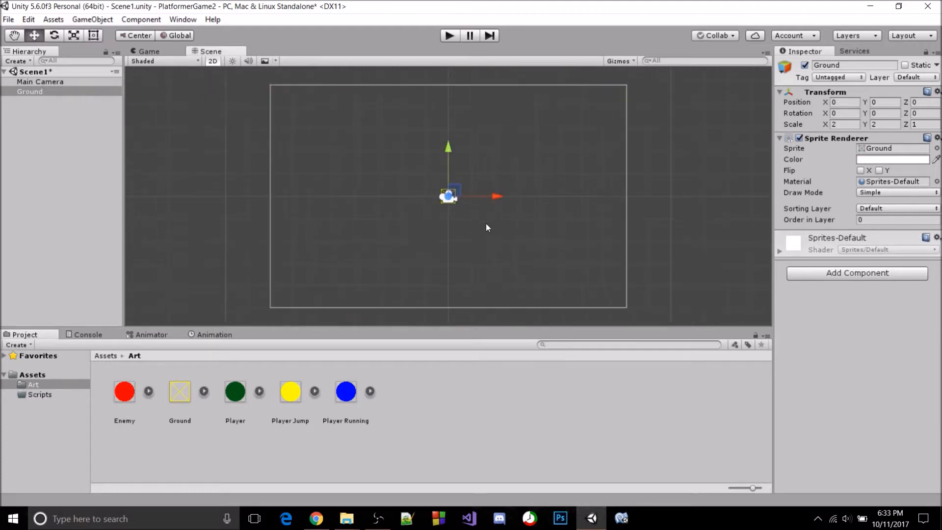
left_click_drag(489, 195, 368, 207)
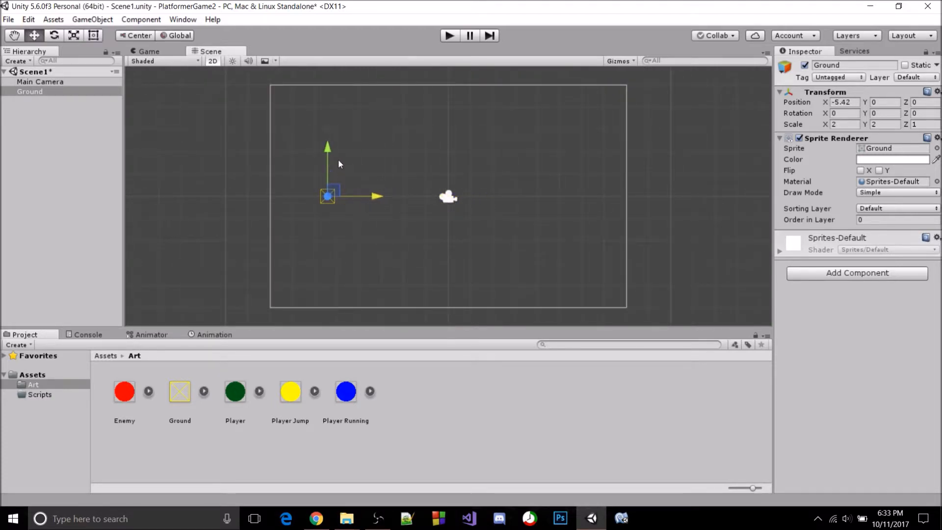
left_click_drag(326, 157, 326, 205)
key("ctrl+s")
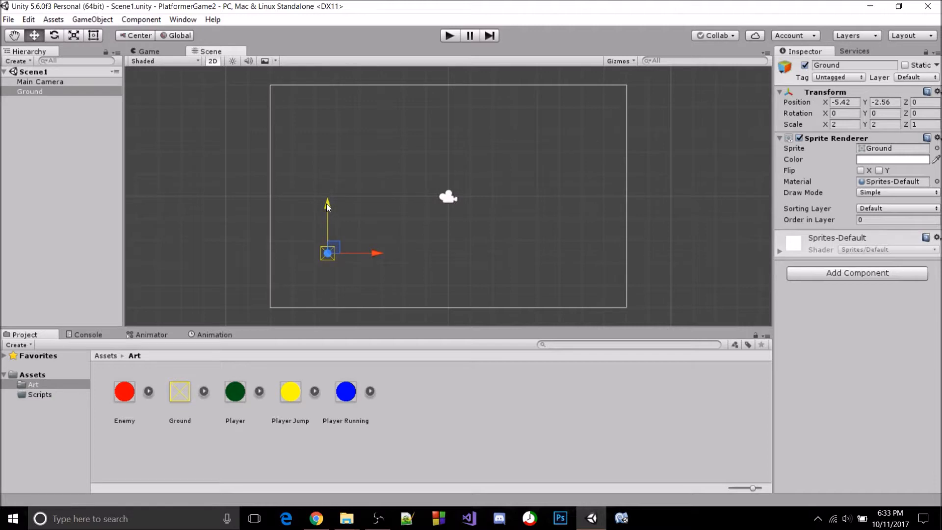
left_click(355, 243)
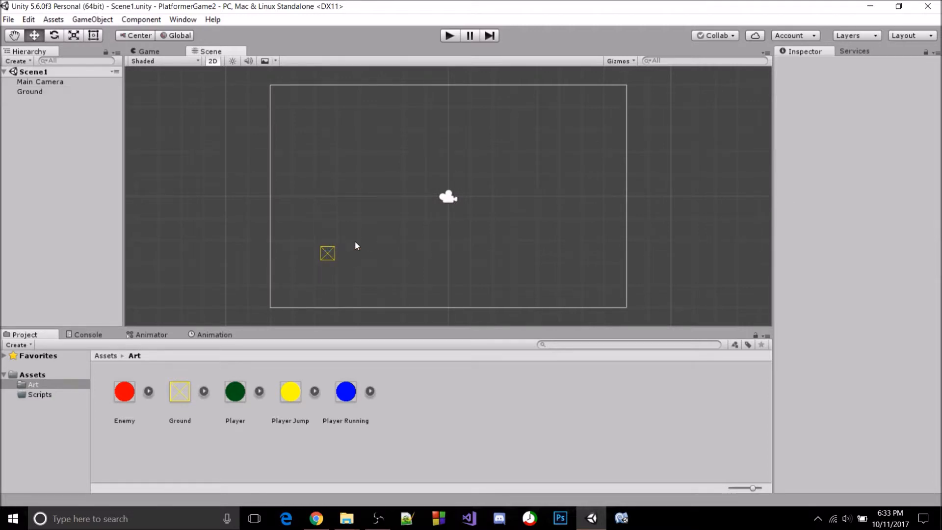
Add a Box Collider 2D component to the Ground block and save the scene
left_click(332, 254)
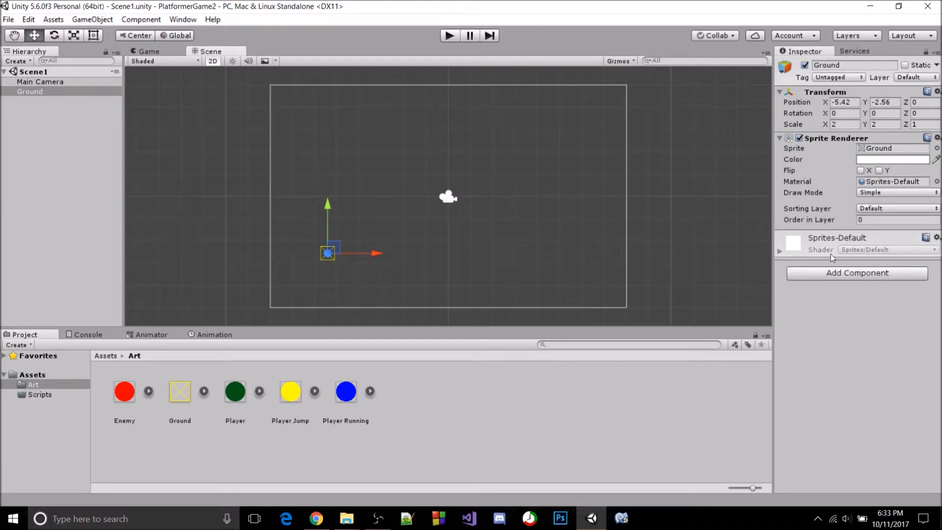
left_click(830, 273)
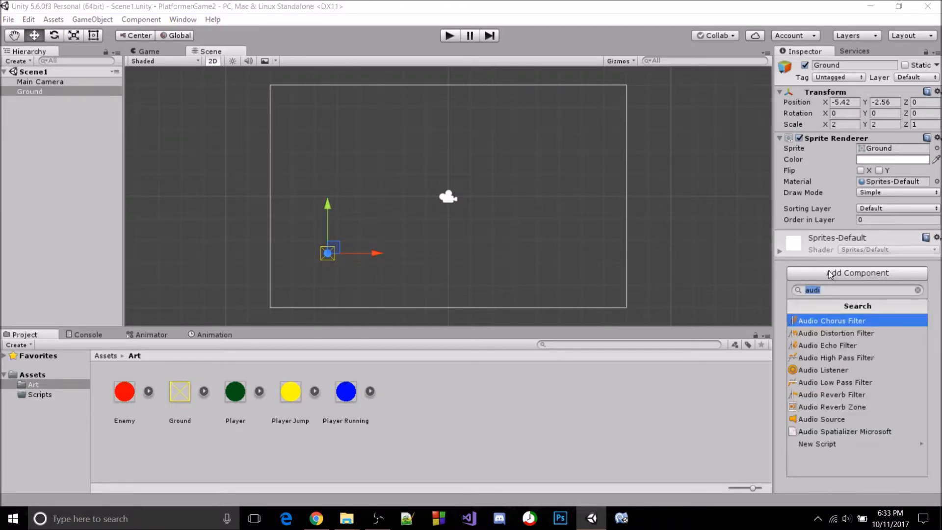
type("box")
key("Down")
key("Return")
key("ctrl+s")
left_click(577, 252)
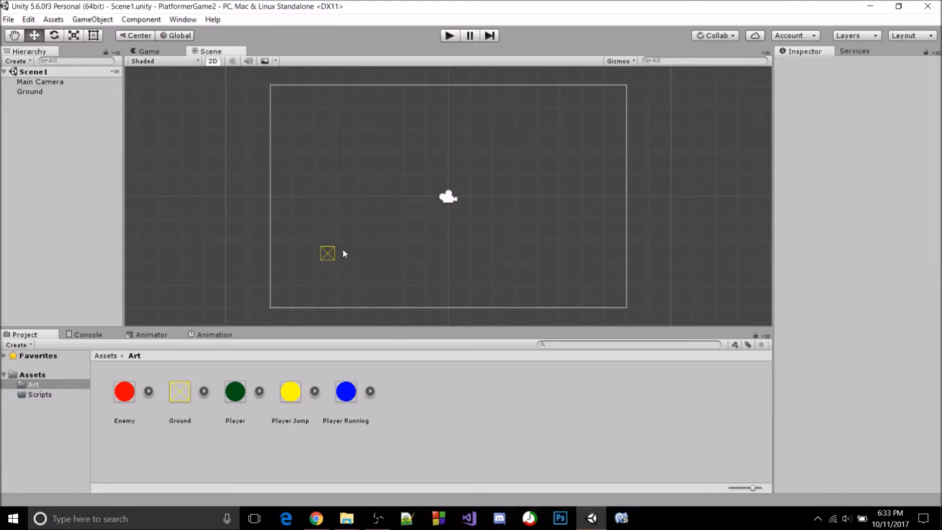
left_click(328, 254)
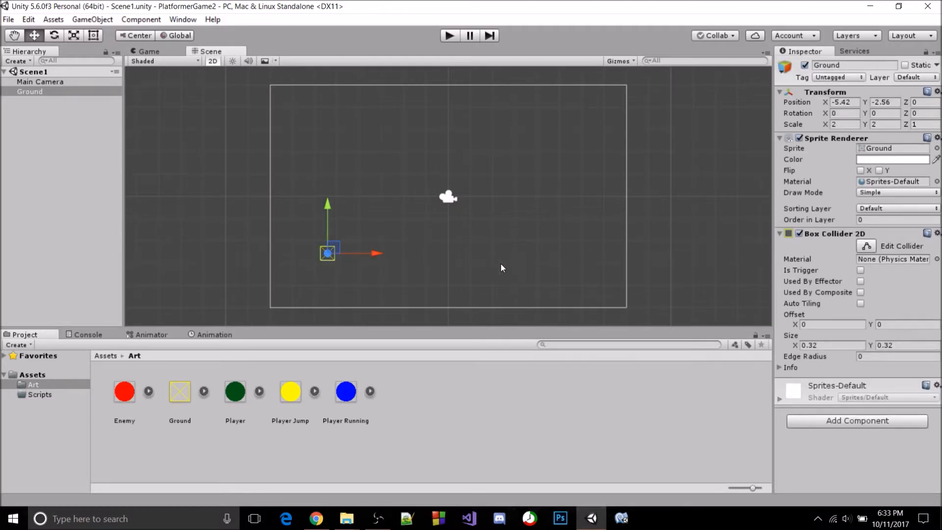
left_click(577, 251)
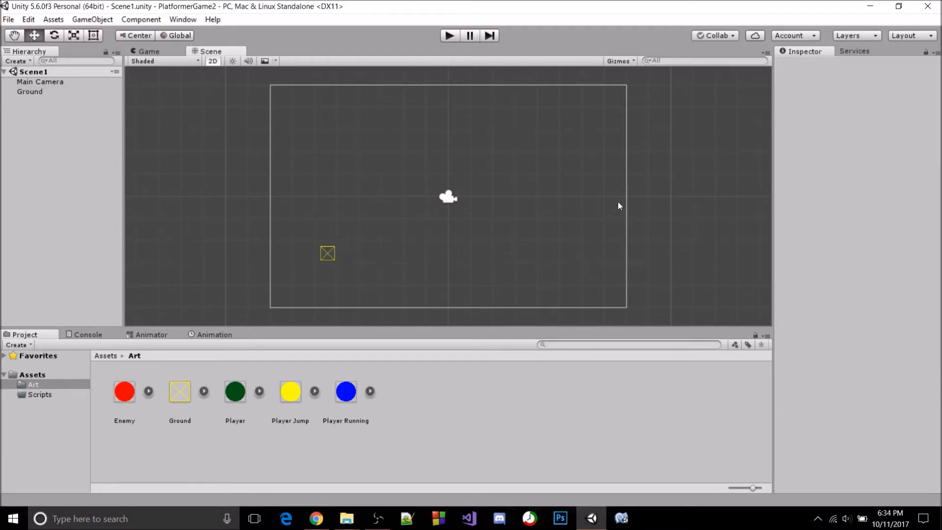
left_click(329, 254)
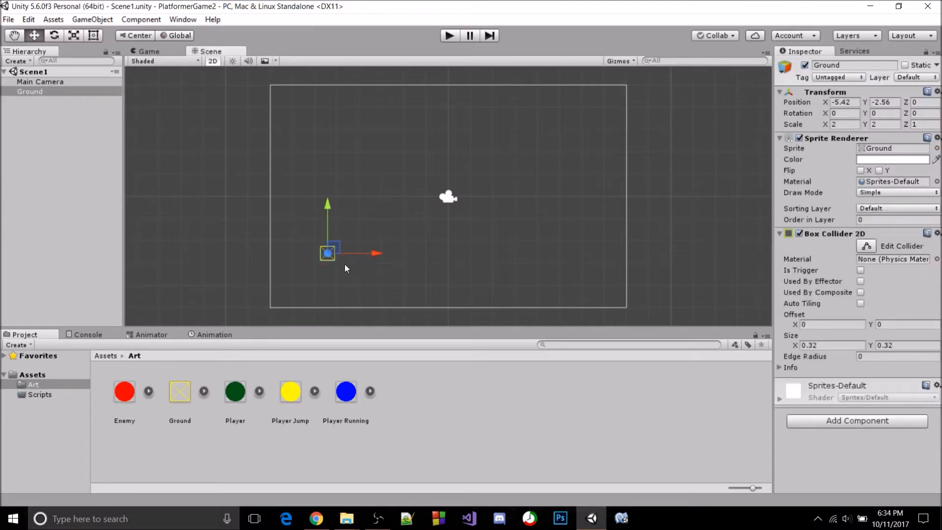
Create a new folder named Prefabs inside Assets
left_click(62, 437)
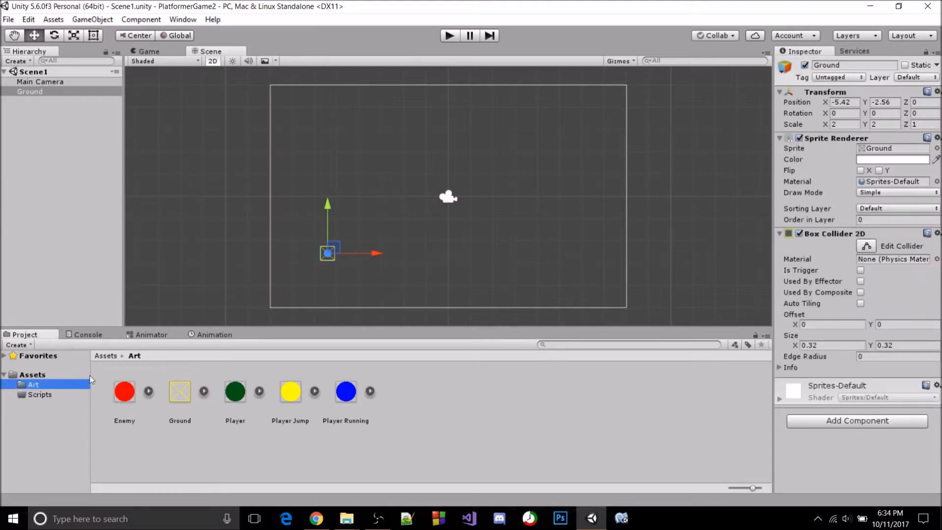
right_click(56, 380)
left_click(46, 374)
right_click(46, 375)
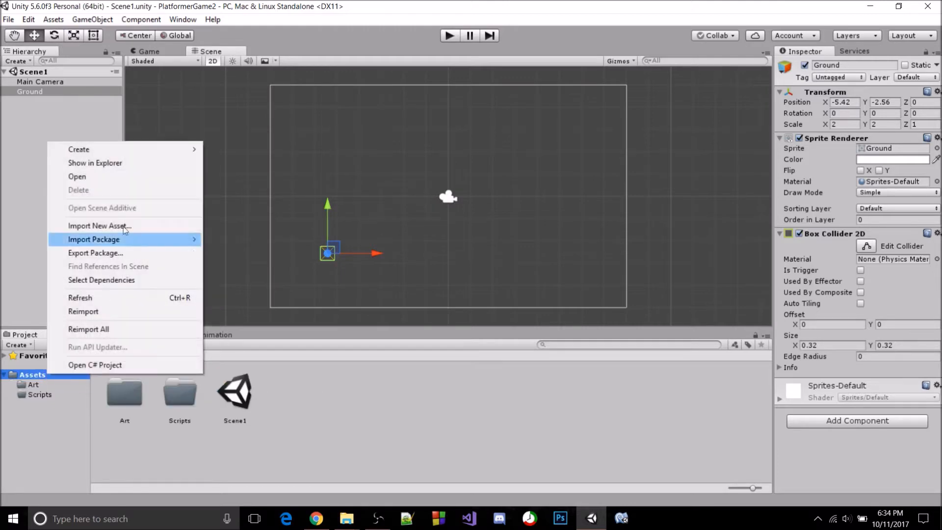
mouse_move(161, 152)
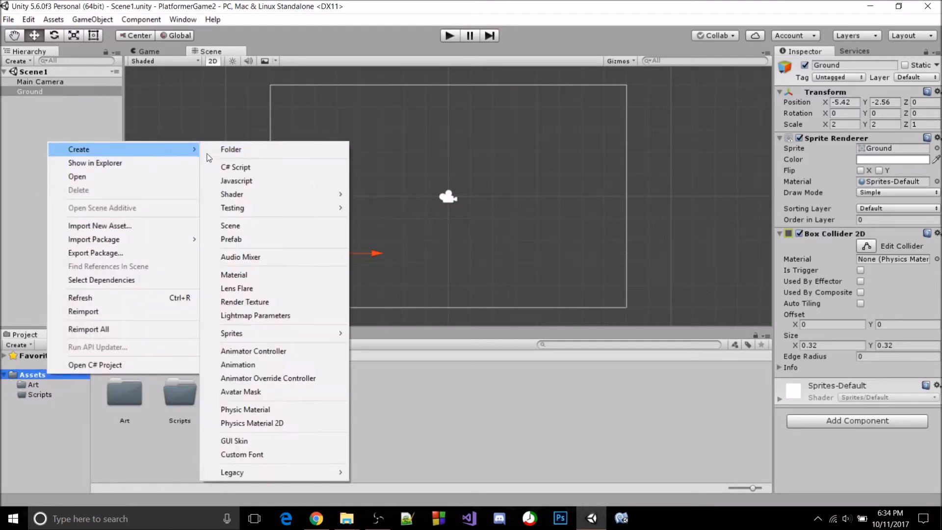
left_click(214, 151)
type("Prefabs")
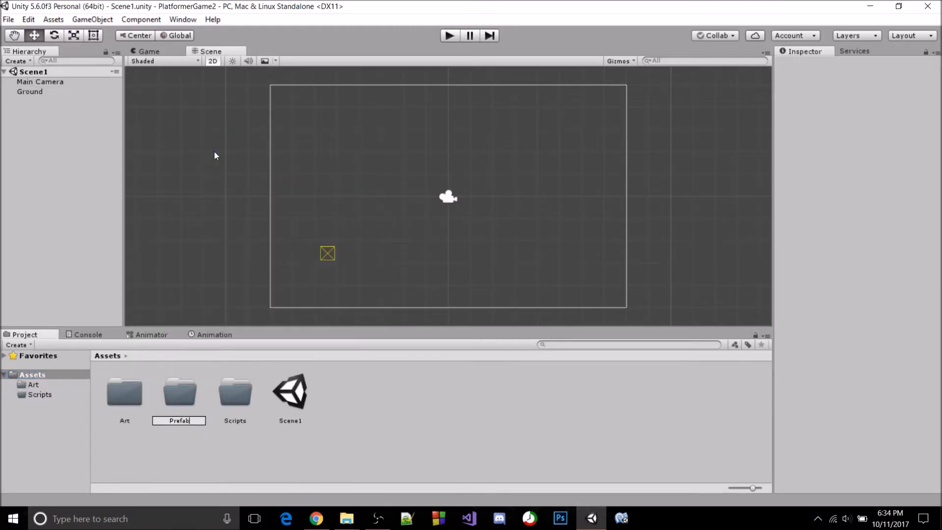
key("Return")
Make the Ground object a prefab in the Prefabs folder
double_click(184, 403)
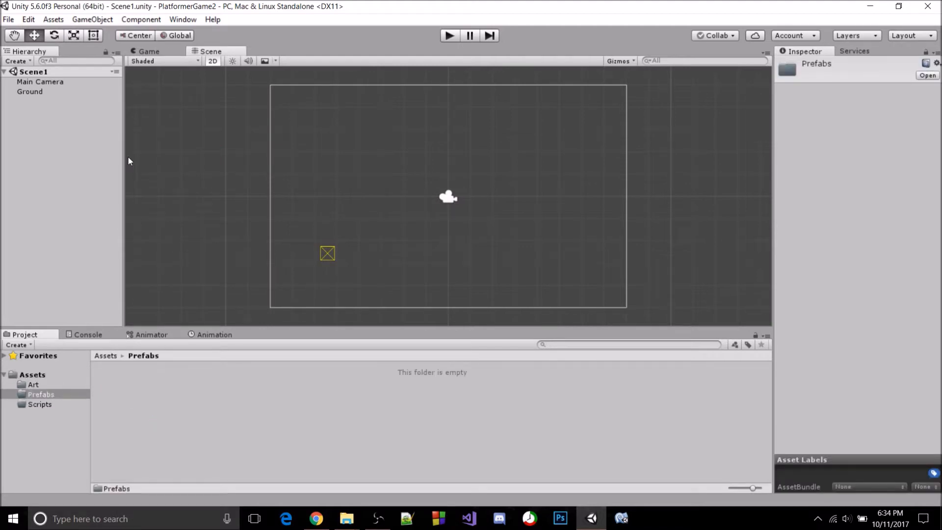
left_click(47, 93)
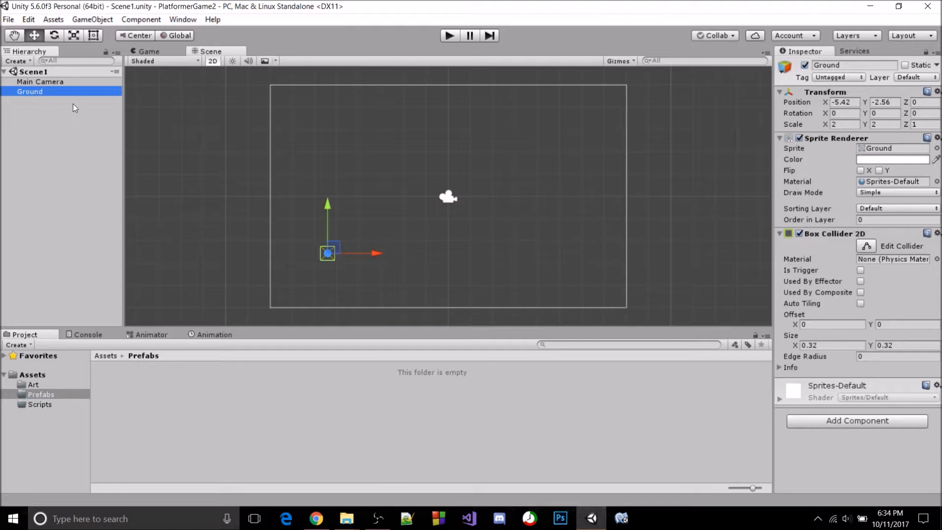
left_click_drag(69, 94, 190, 386)
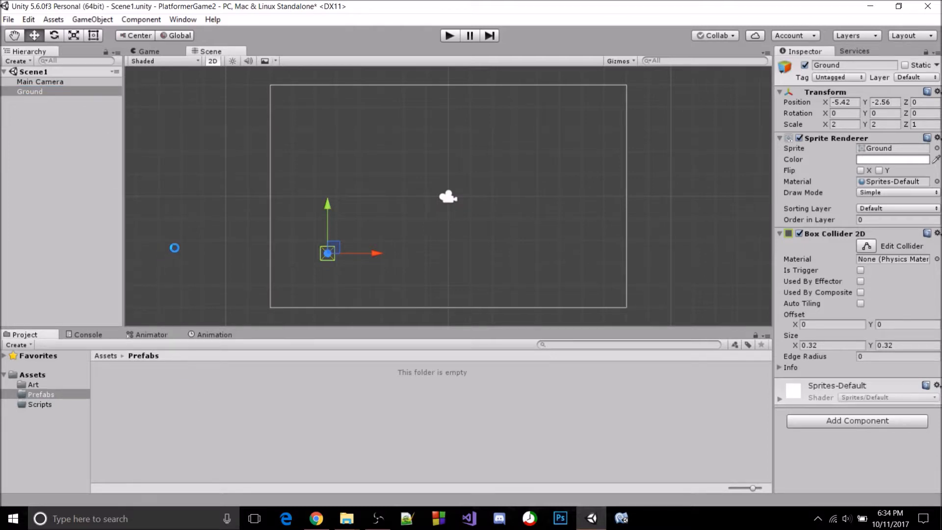
Duplicate the Ground block, vertex-snap the copy against its right side at X -4.78, Y -2.56, and save the scene
key("ctrl+s")
left_click(110, 228)
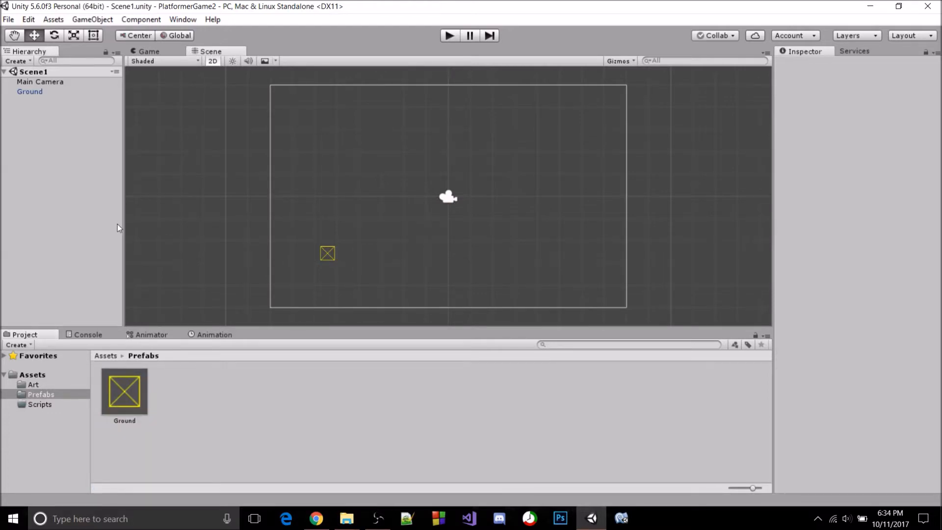
left_click(52, 93)
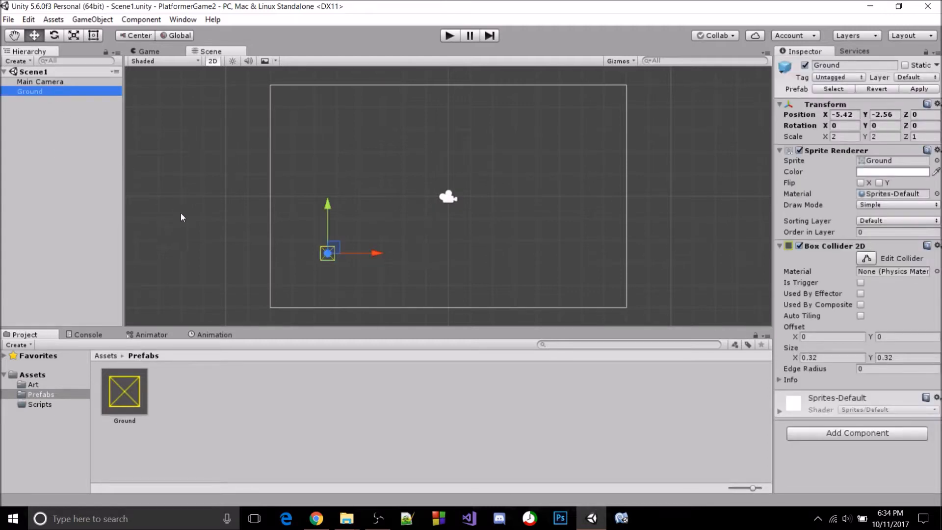
key("ctrl+d")
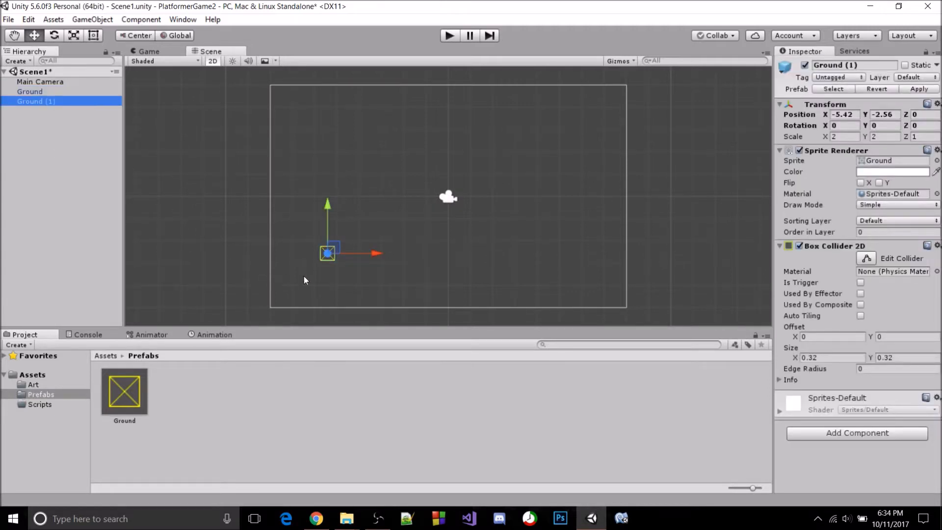
left_click(375, 255)
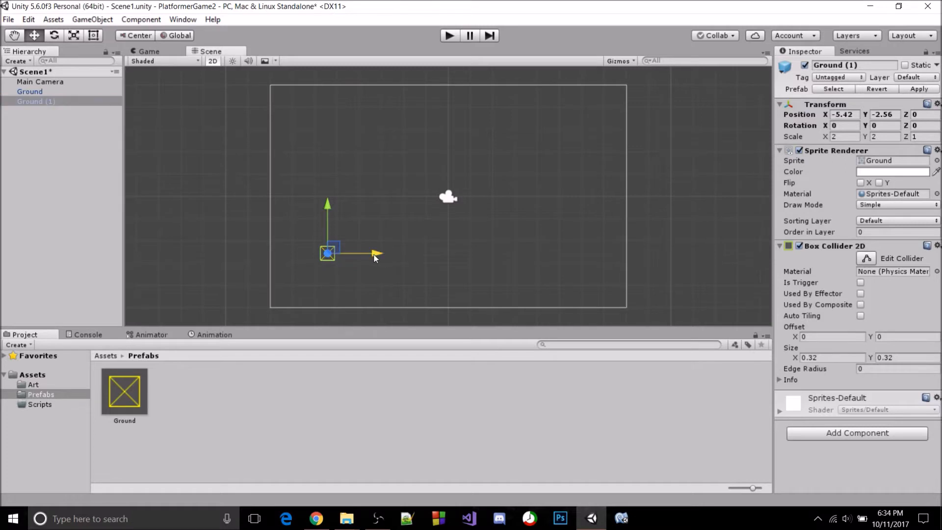
left_click_drag(384, 254, 334, 263)
key("v")
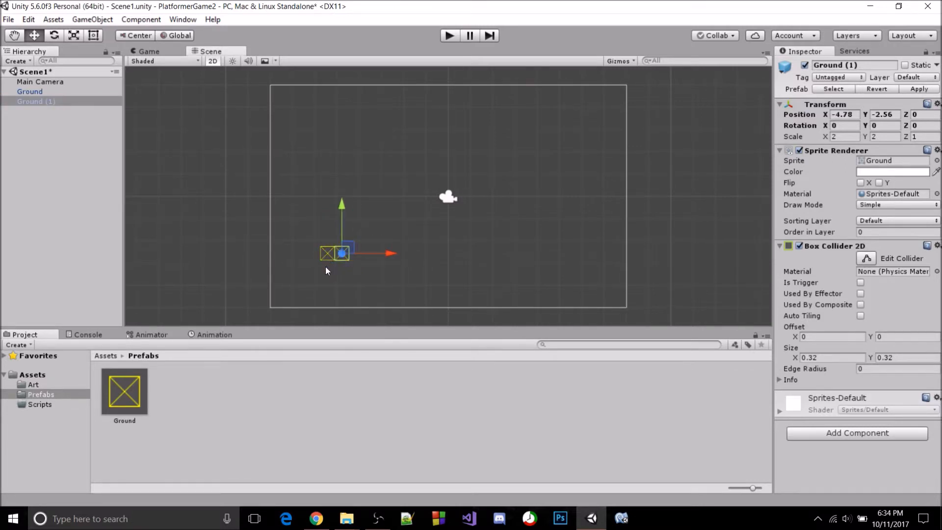
left_click(326, 268)
key("ctrl+s")
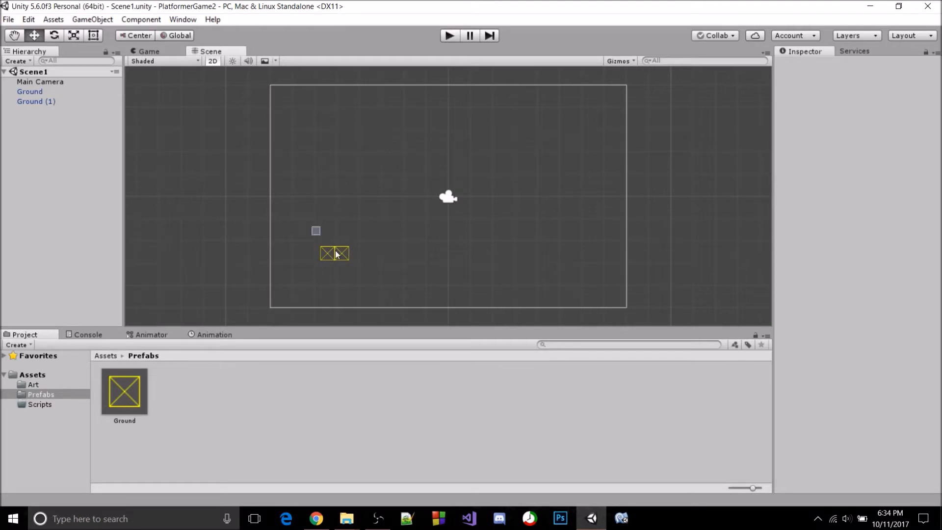
Move the Ground block to about X -5.39, Y -2.59, snap Ground (1) beside it at X -4.75, and save the scene
mouse_move(336, 251)
left_mouse_down()
mouse_move(355, 266)
mouse_move(343, 252)
left_mouse_up()
left_click(355, 266)
left_click(334, 253)
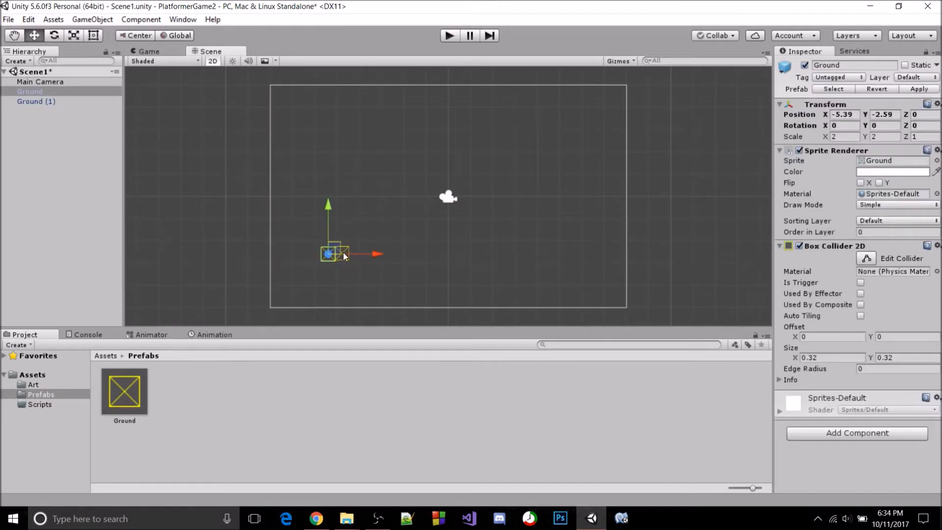
left_click(328, 281)
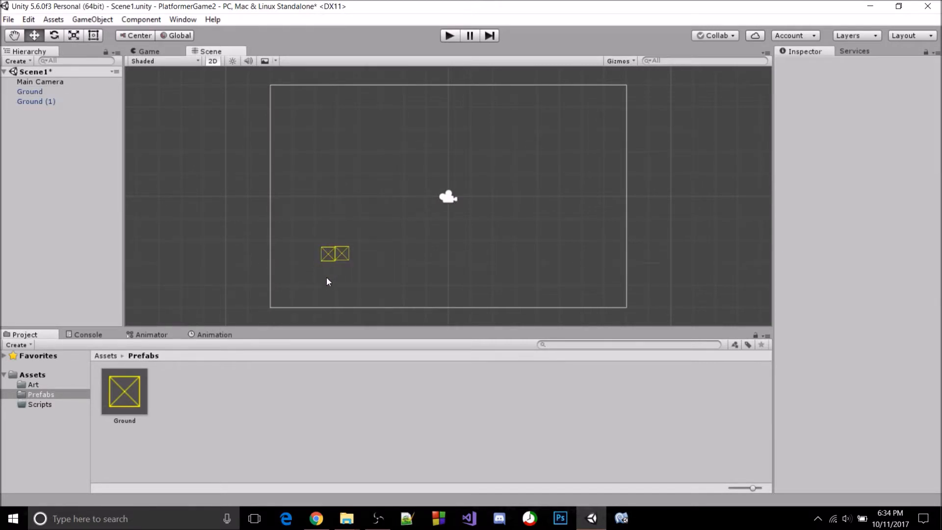
left_click(341, 254)
key("ctrl+s")
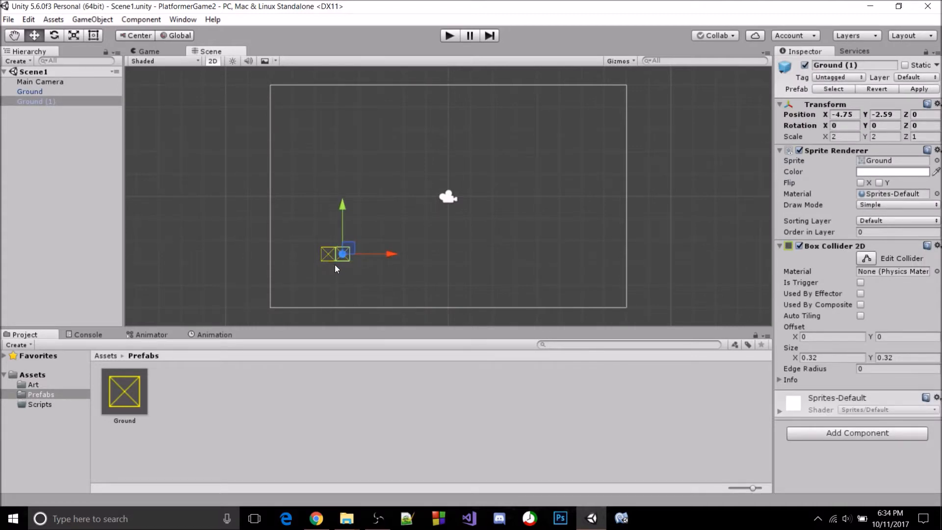
Extend the ground row to the right with two more duplicated blocks, vertex-snapping the last one at X -3.47, Y -2.59
key("ctrl+d")
key("v")
left_click_drag(335, 264, 371, 265)
key("ctrl+d")
key("v")
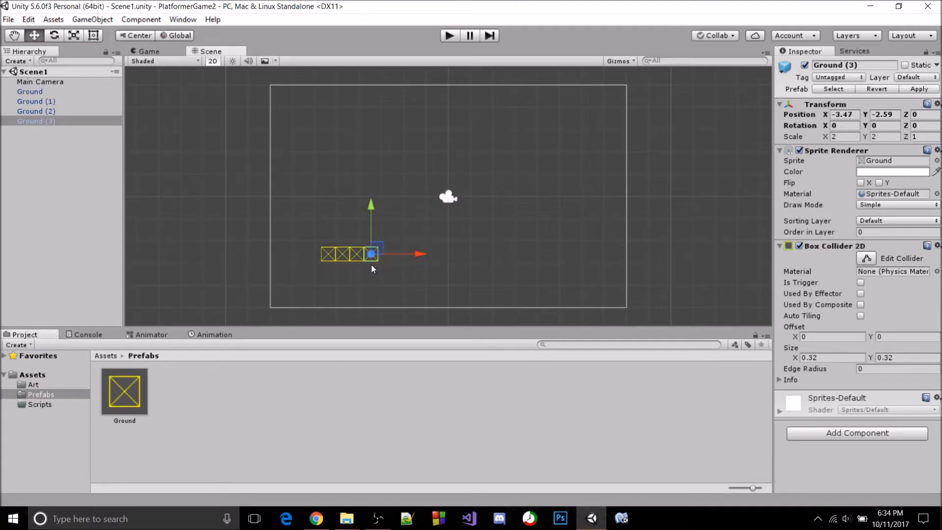
Duplicate two more blocks and snap them as rising diagonal steps at X -2.83, Y -1.95 and X -2.19, Y -1.31
key("ctrl+d")
key("v")
left_click_drag(369, 261, 387, 247)
key("ctrl+d")
key("v")
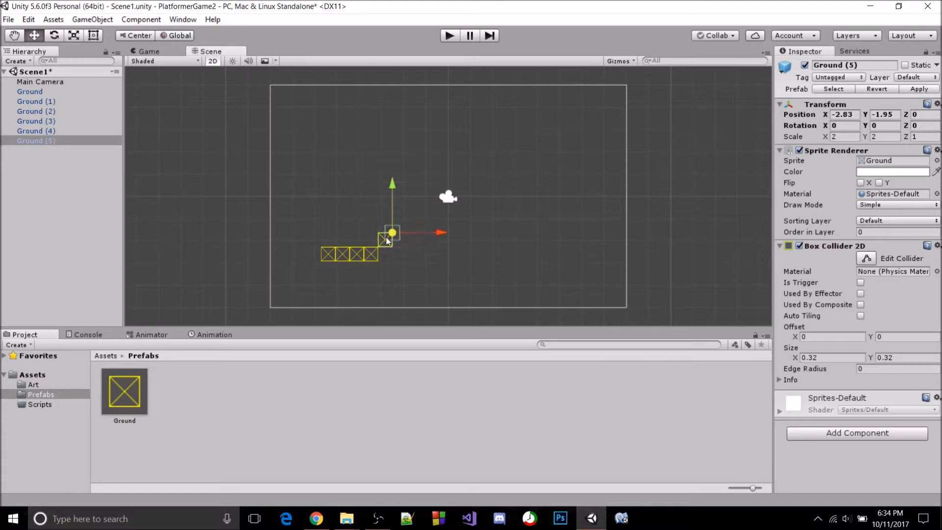
left_click_drag(386, 243, 392, 236)
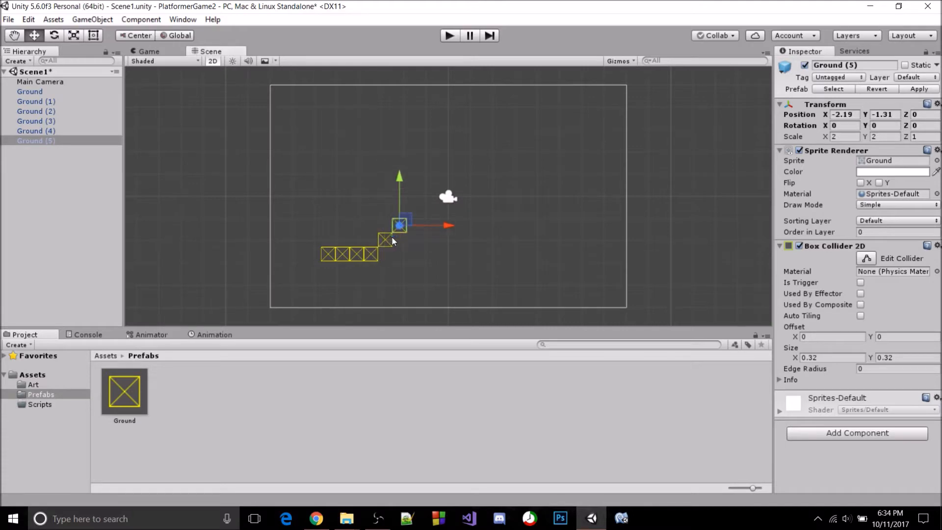
Add two duplicated blocks to the right of the highest step to form a three-block upper platform, and save the scene
key("ctrl+d")
key("v")
left_click_drag(387, 236, 417, 238)
key("ctrl+d")
key("ctrl+s")
left_click(408, 248)
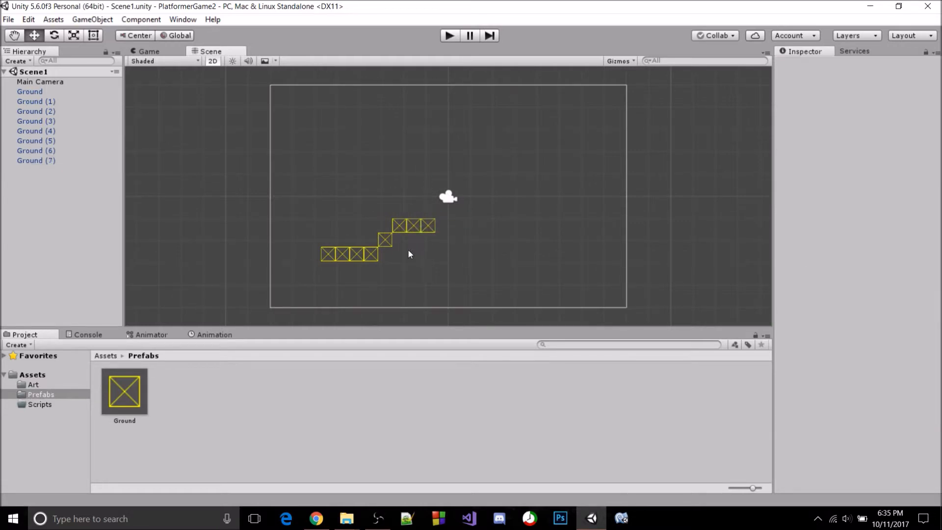
Create an empty game object in the scene and name it LevelLayout
left_click(32, 96)
left_click(43, 155, "shift")
left_click(44, 164, "shift")
left_click(62, 201)
right_click(39, 185)
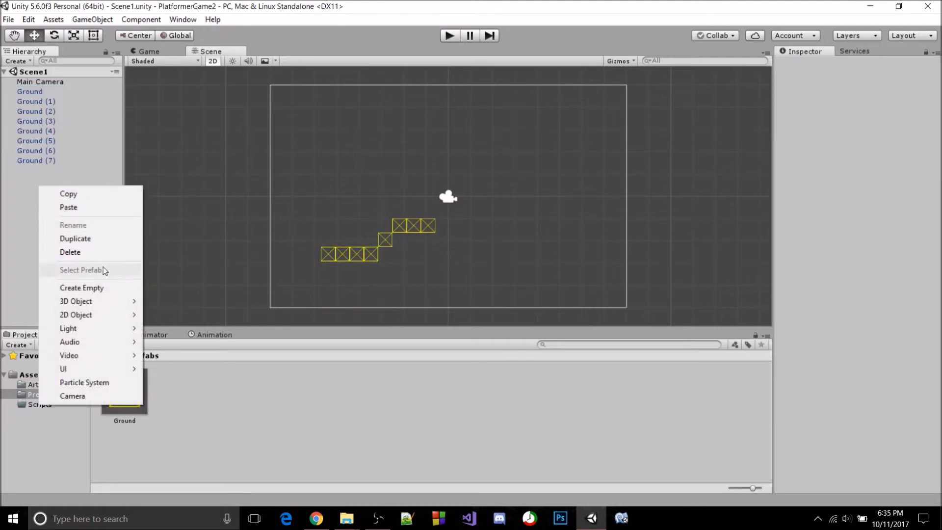
left_click(104, 286)
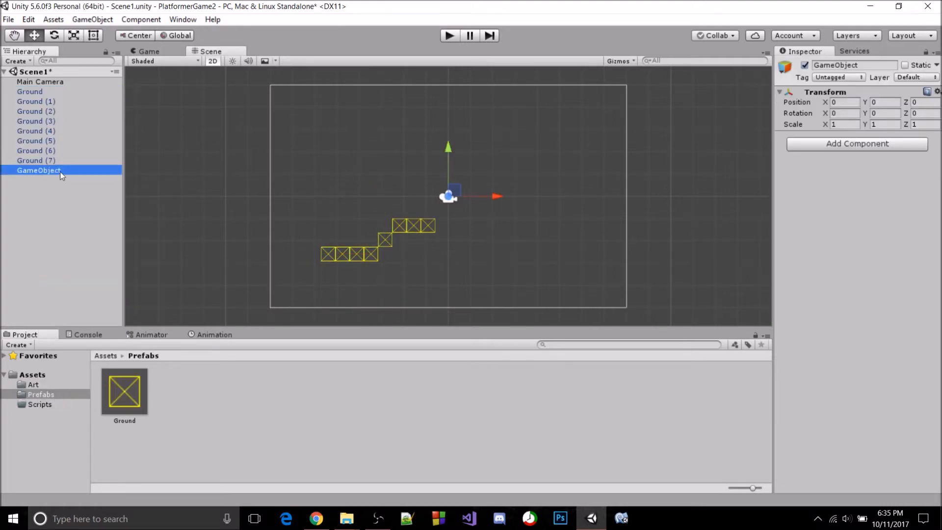
left_click(60, 172)
type("LevelLayout")
Make all eight Ground blocks children of LevelLayout, save the scene, and collapse the group
left_click(36, 100)
left_click(37, 93)
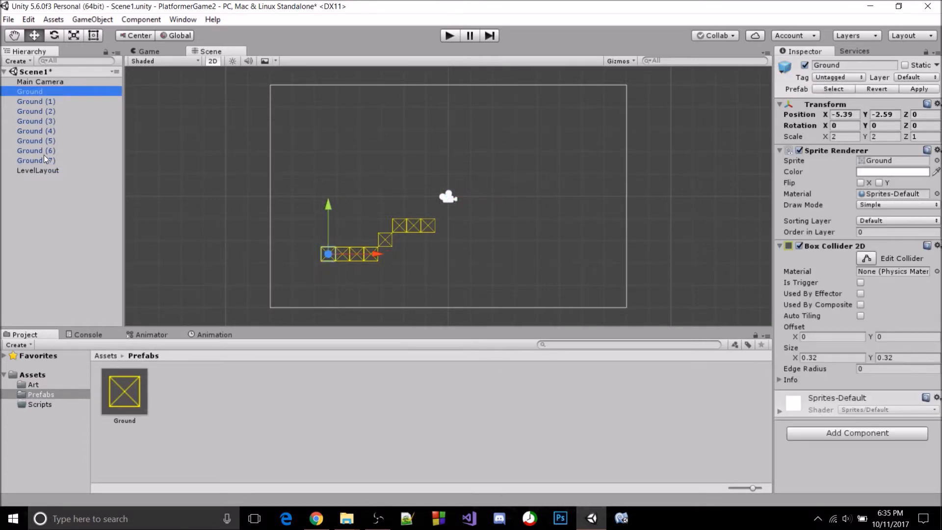
left_click(44, 159, "shift")
left_click_drag(43, 115, 45, 170)
key("ctrl+s")
left_click(20, 92)
left_click(12, 91)
left_click(32, 142)
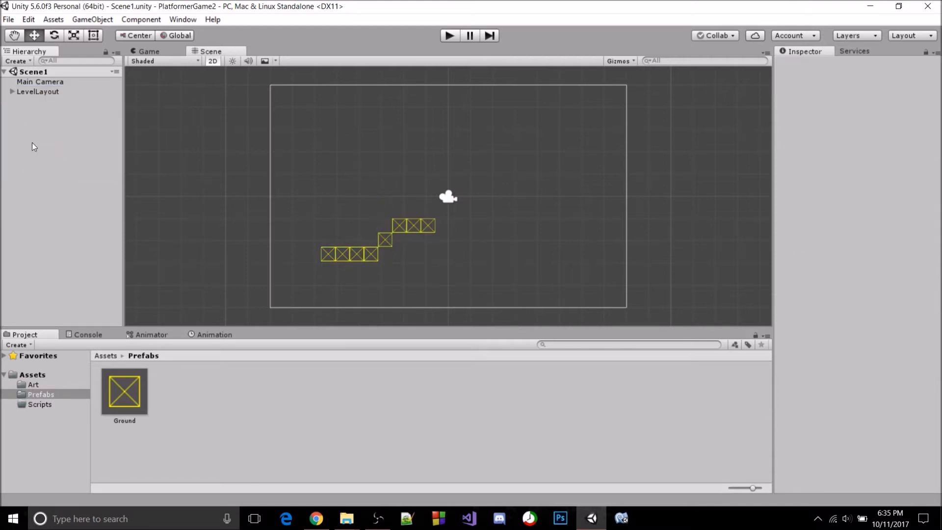
Add the Player sprite from the Art folder to the scene and move it along the X axis to about -7.44
right_click(43, 129)
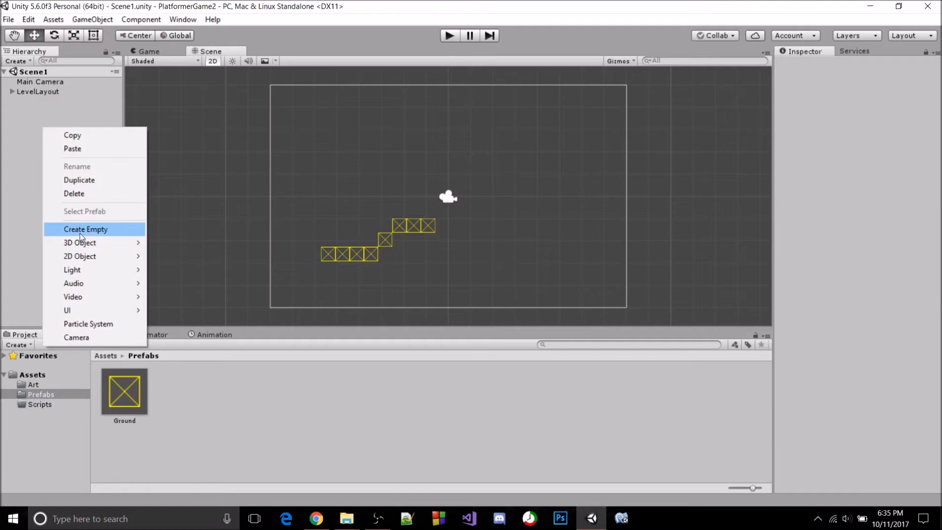
left_click(47, 384)
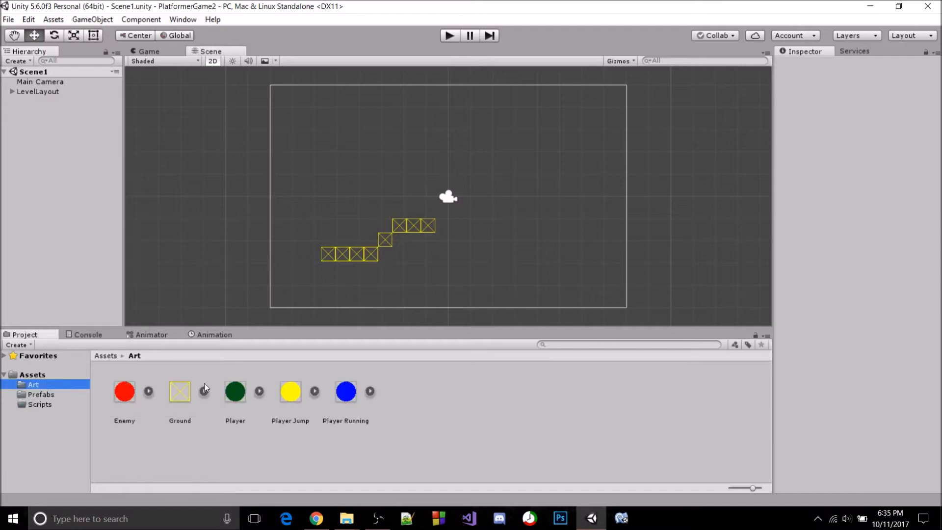
left_click(229, 386)
left_click_drag(225, 378, 78, 211)
left_click_drag(497, 197, 330, 217)
left_click(325, 214)
left_click(282, 198)
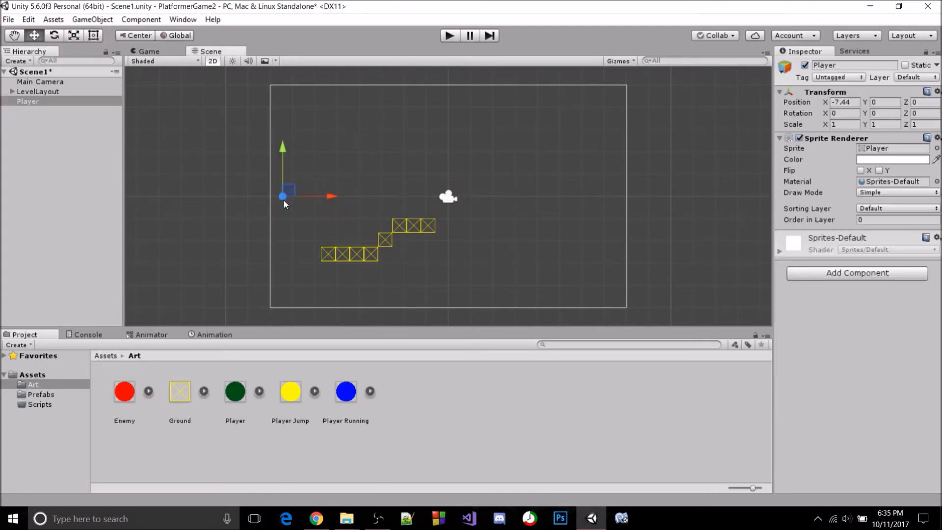
Set the Player's scale to 2 in X and Y, move it to about X -5.33 above the first ground block, and save
left_click(843, 124)
type("2")
key("Tab")
type("2")
left_click_drag(329, 202, 377, 199)
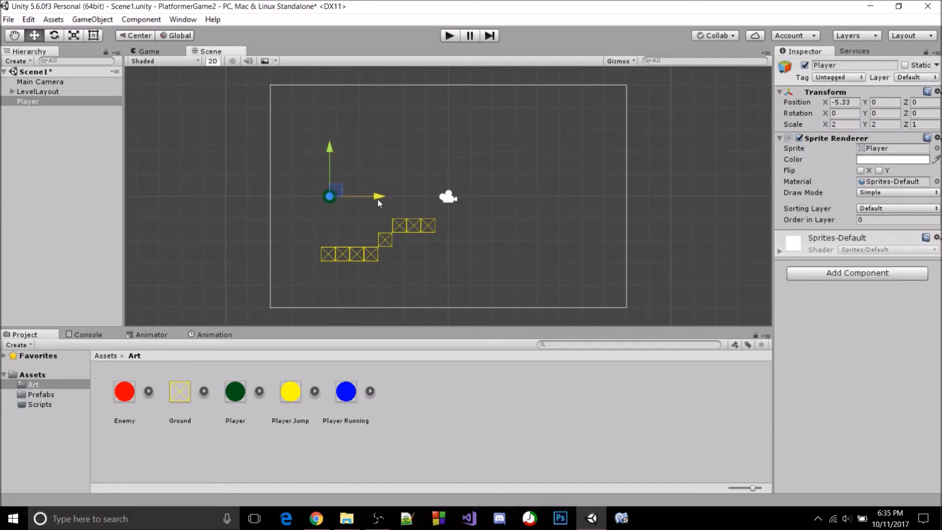
key("ctrl+s")
Add a Circle Collider 2D component to the Player
left_click(807, 275)
type("circl")
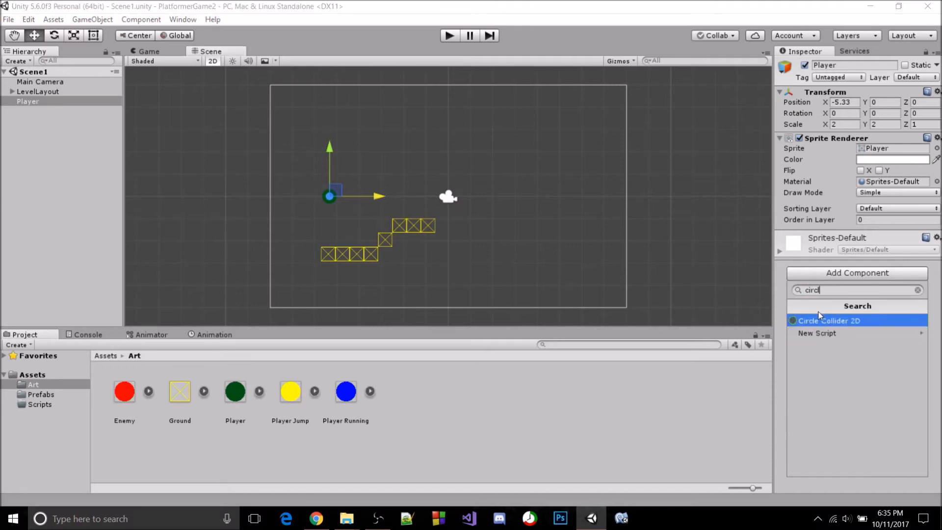
left_click(818, 317)
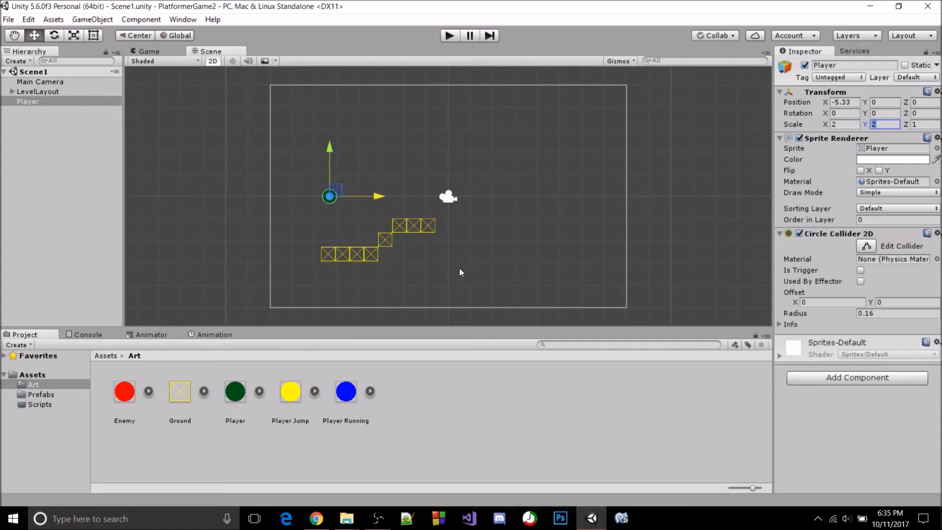
left_click(343, 205)
left_click(327, 202)
Add a Rigidbody 2D component to the Player
left_click(820, 377)
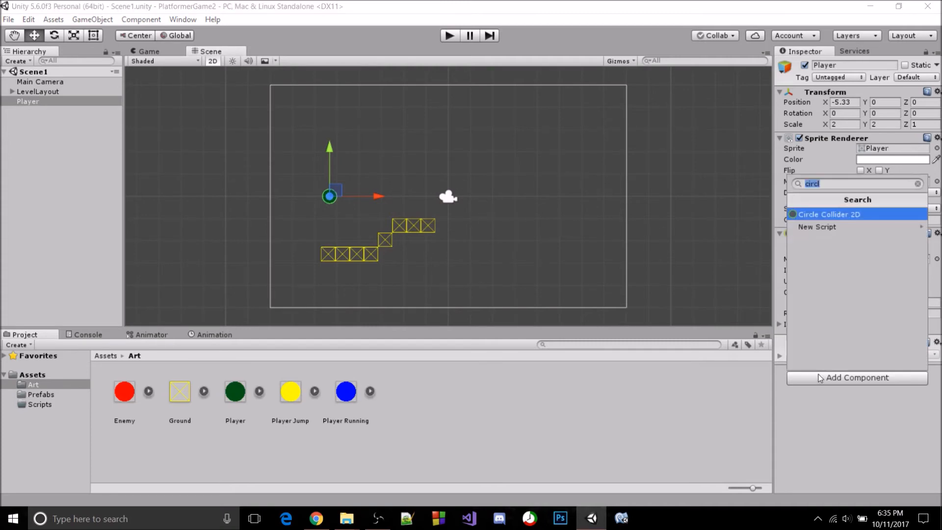
type("rig")
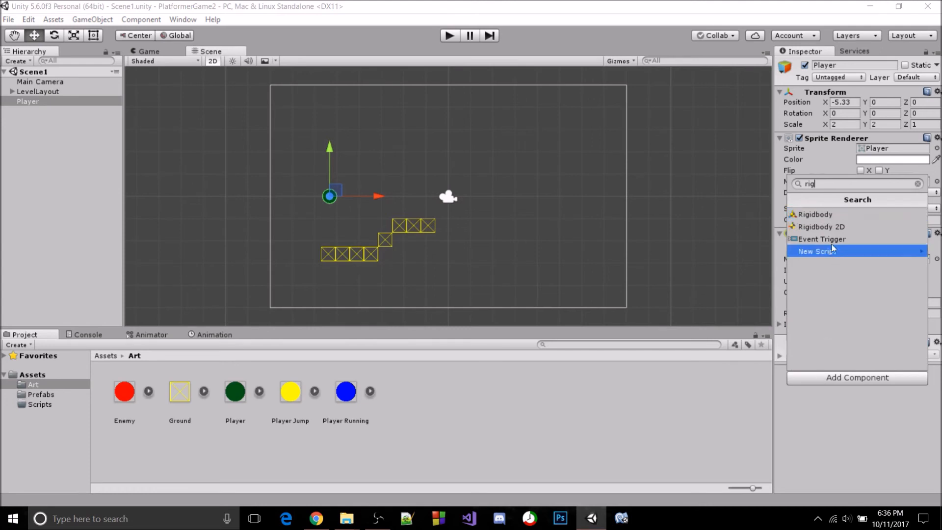
left_click(830, 228)
scroll(864, 278, "down", 3)
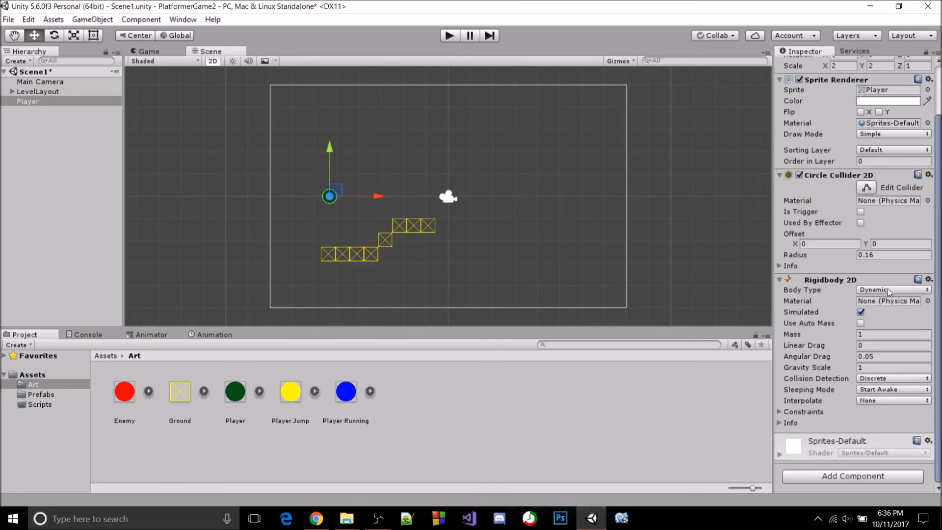
Run the game to check how the Player falls onto the ground blocks, stop it, and look over the scene
left_click(448, 35)
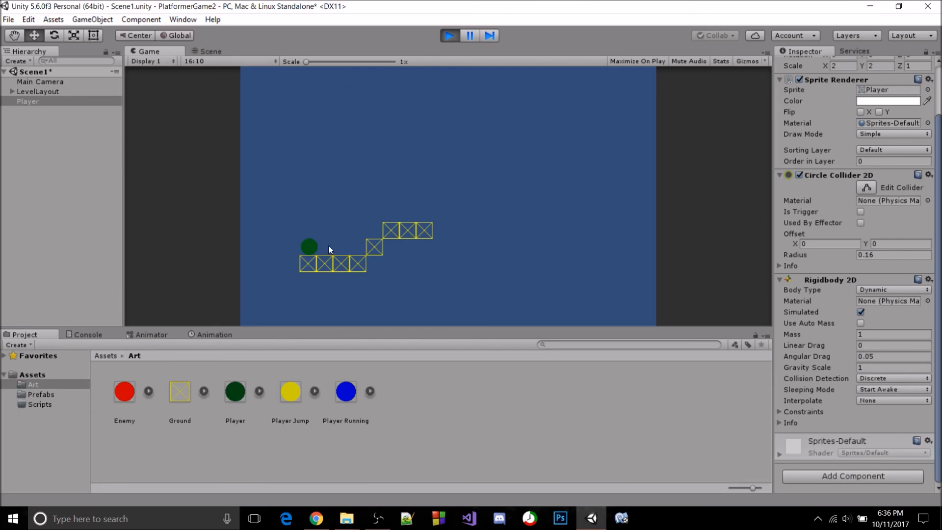
left_click(453, 41)
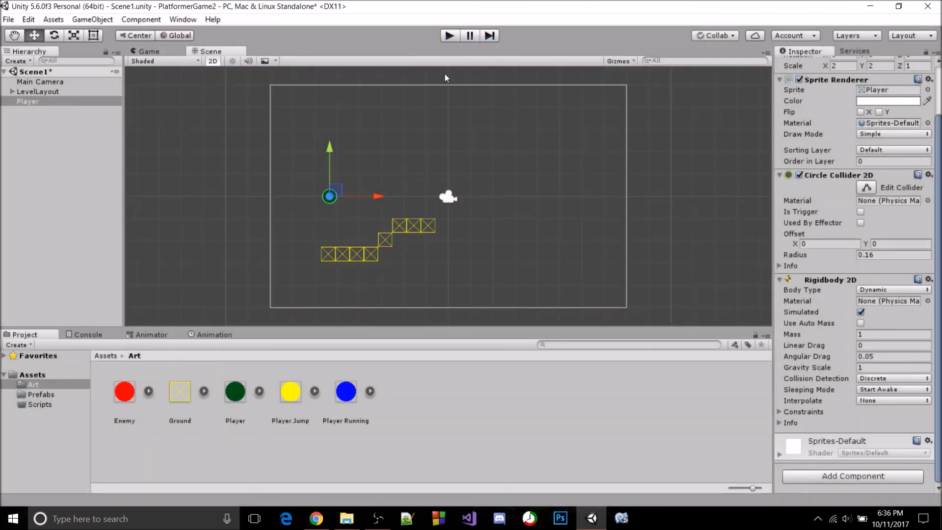
middle_click_drag(440, 144, 436, 140)
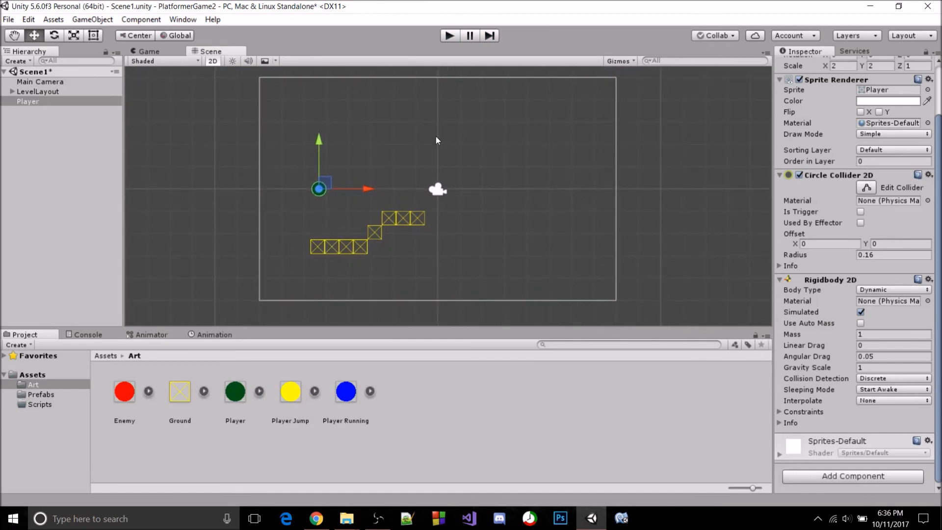
middle_click_drag(363, 219, 359, 219)
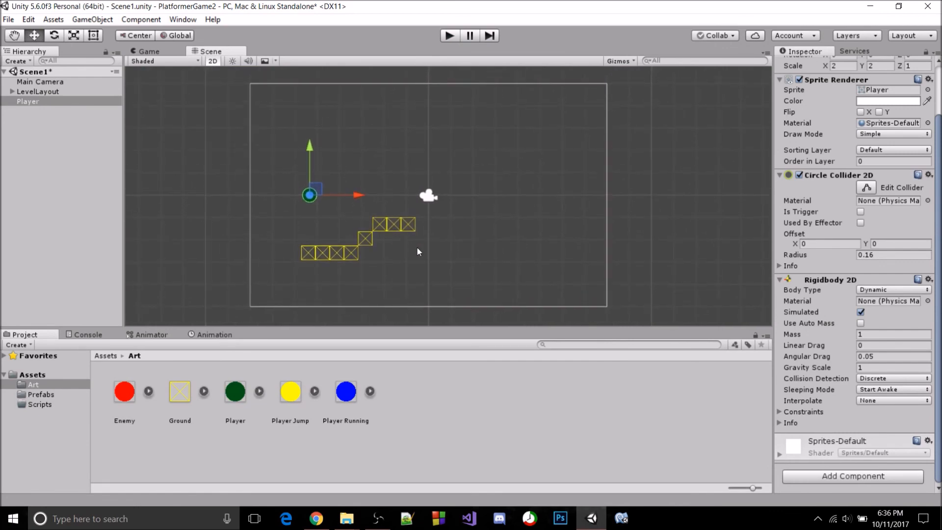